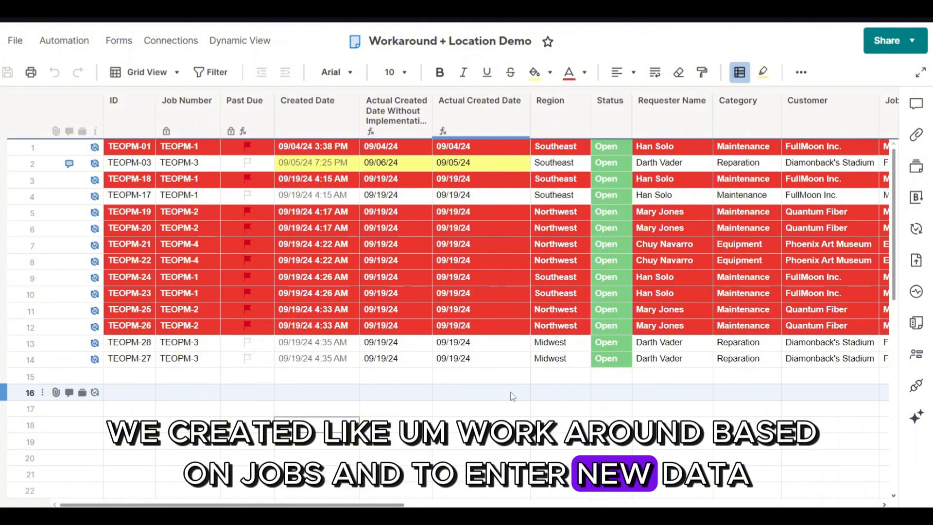
# - Open the sheet's New Ticket Submission form from Manage Forms
pyautogui.hscroll(1, 513, 396)
pyautogui.hscroll(1, 511, 396)
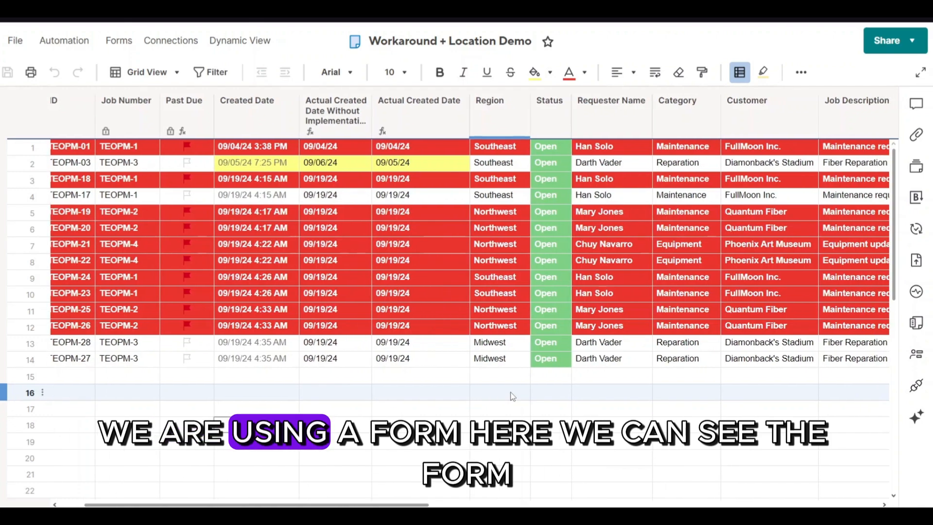
pyautogui.click(118, 39)
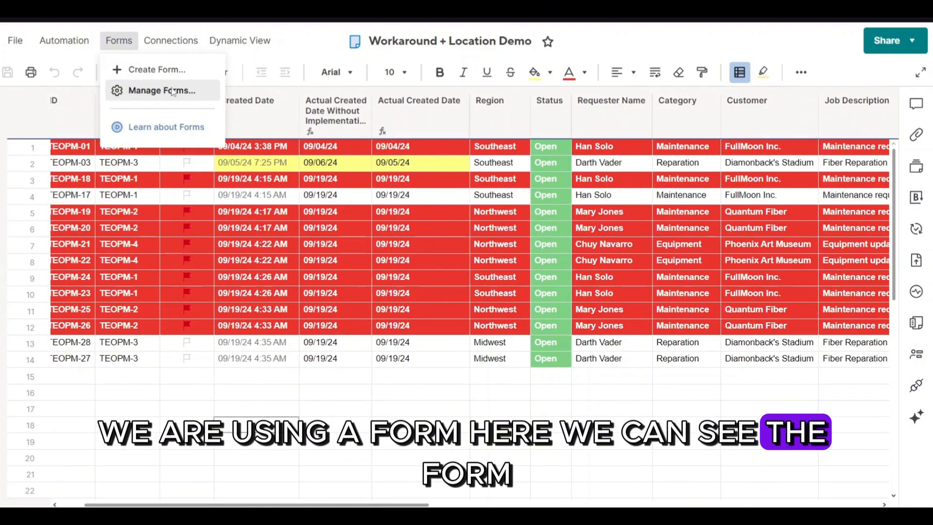
pyautogui.click(164, 90)
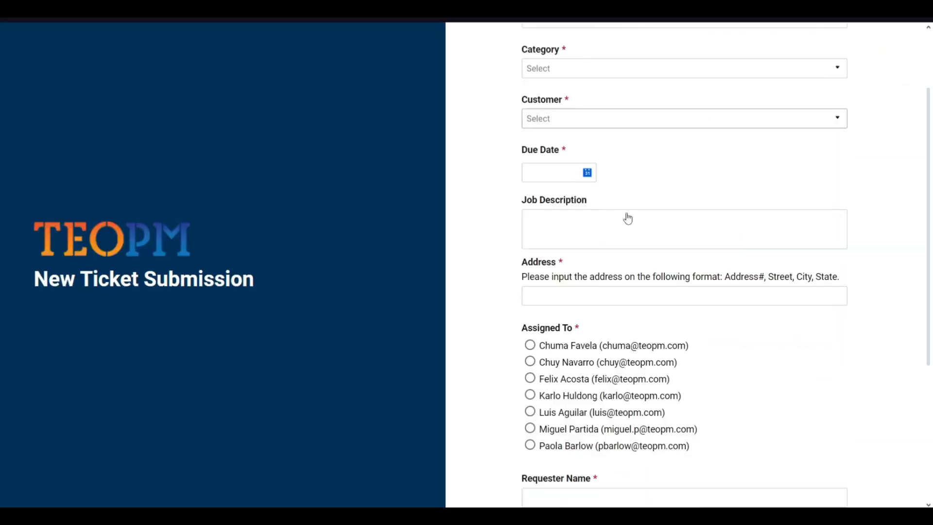
pyautogui.scroll(-3, 624, 217)
pyautogui.scroll(3, 626, 217)
pyautogui.scroll(1, 625, 217)
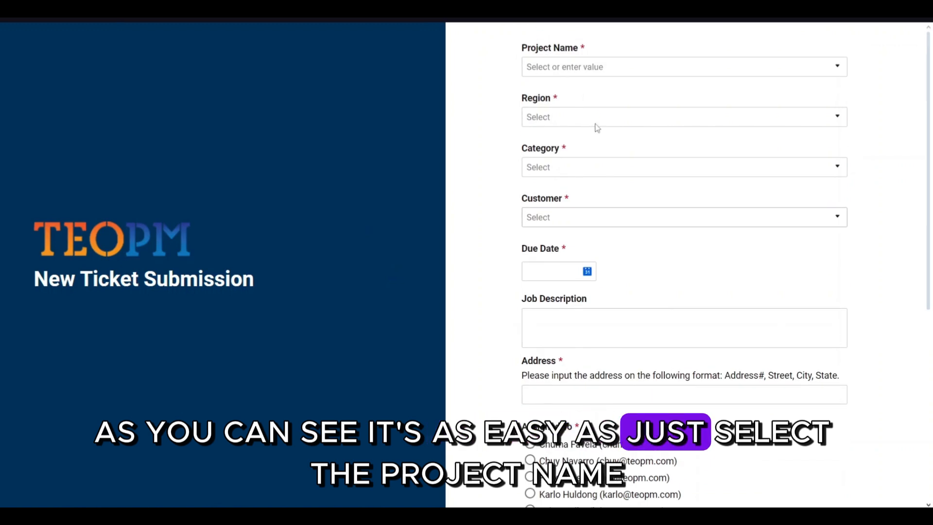
# - Set Project to Teopm 2, Region Northwest, Category Maintenance and Customer FiberWizard
pyautogui.click(578, 69)
pyautogui.click(575, 117)
pyautogui.click(574, 119)
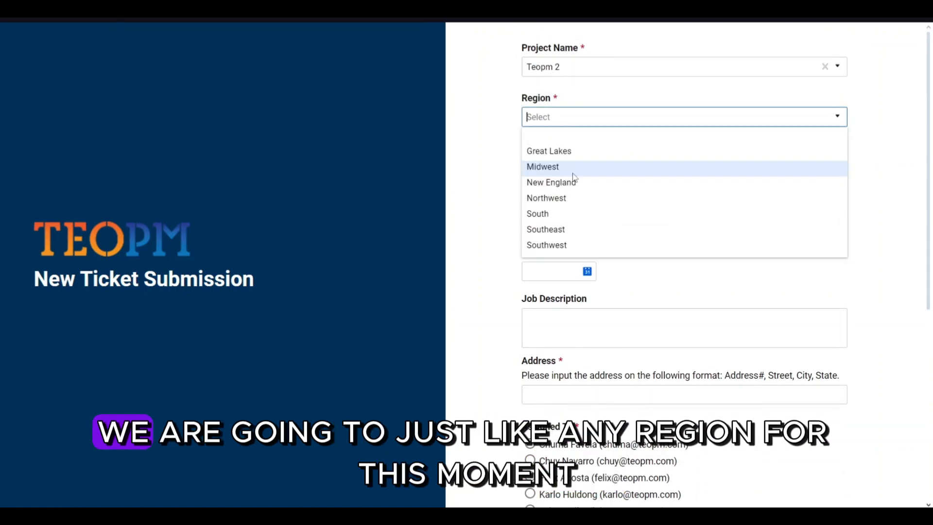
pyautogui.click(566, 198)
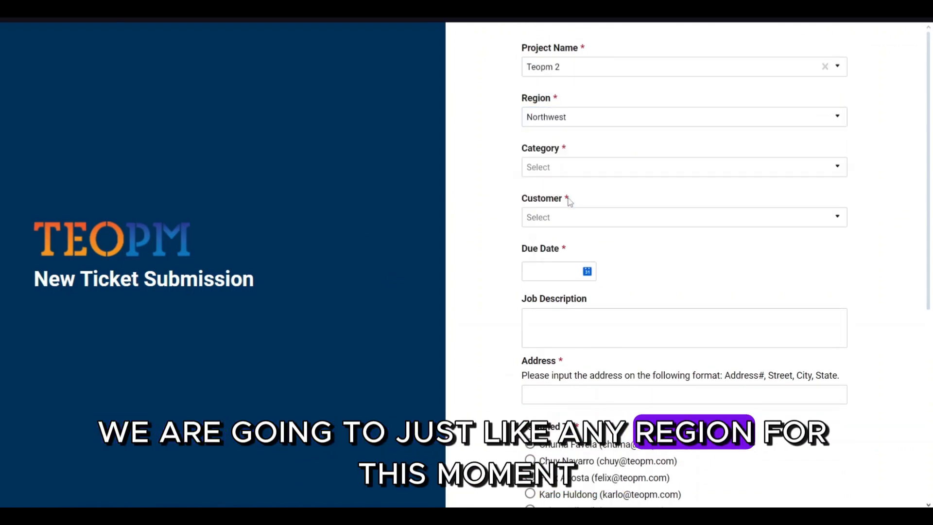
pyautogui.click(584, 176)
pyautogui.click(576, 218)
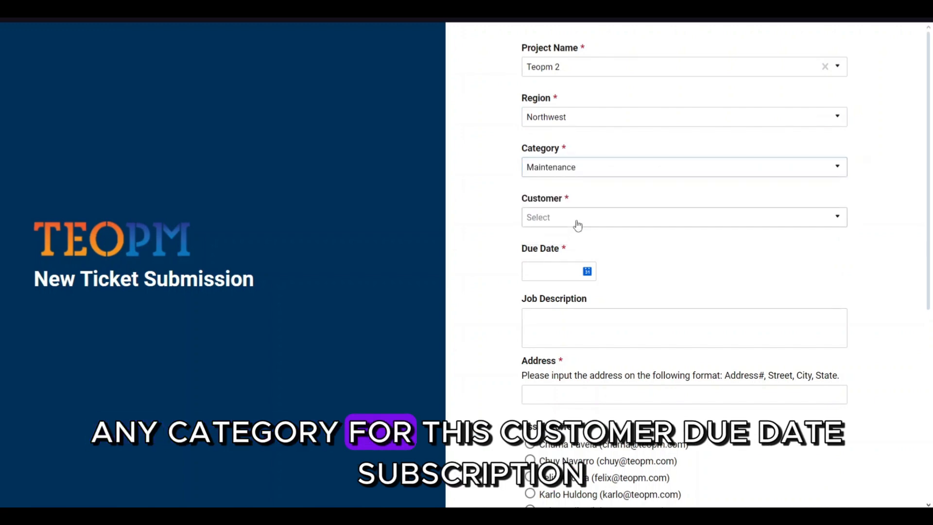
pyautogui.click(677, 225)
pyautogui.click(612, 253)
# - Set the due date to 10/16/2024 and enter 'testing' as the job description
pyautogui.scroll(-1, 612, 253)
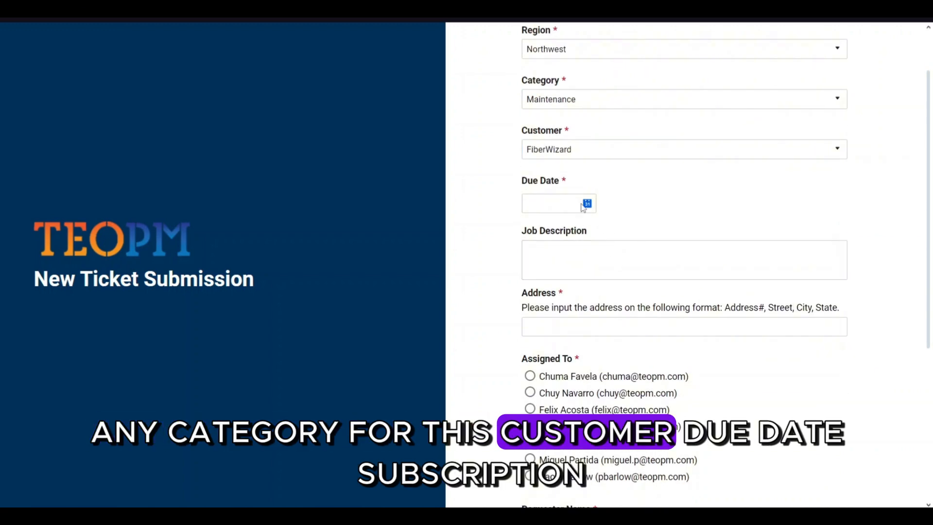
pyautogui.click(587, 203)
pyautogui.click(722, 327)
pyautogui.click(629, 269)
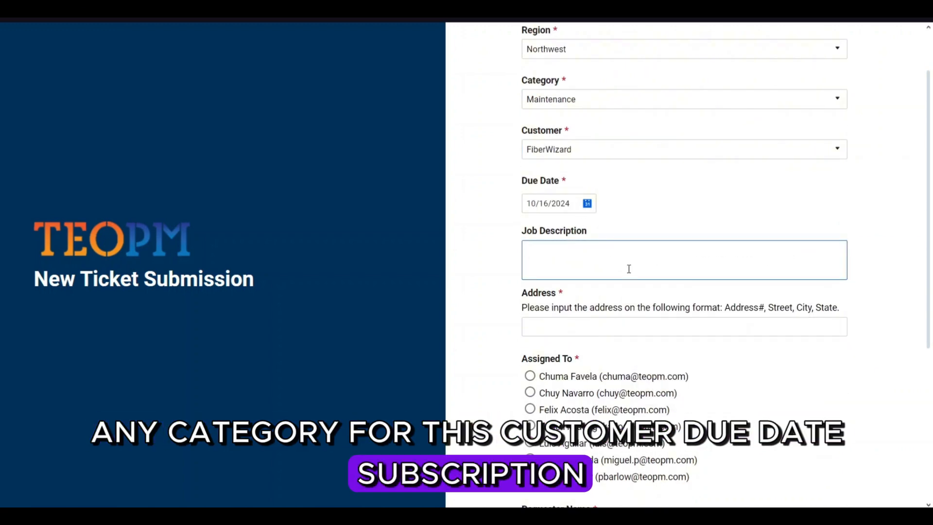
pyautogui.write('test')
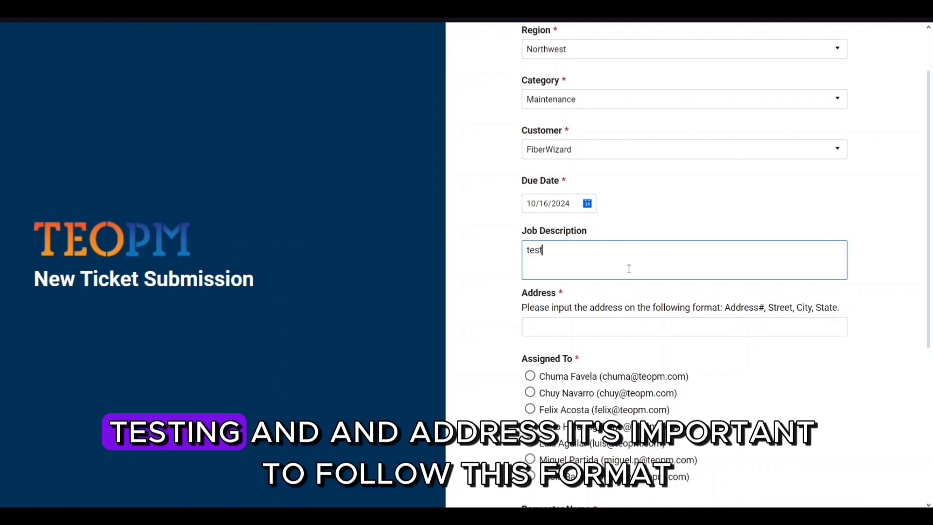
pyautogui.write('ing')
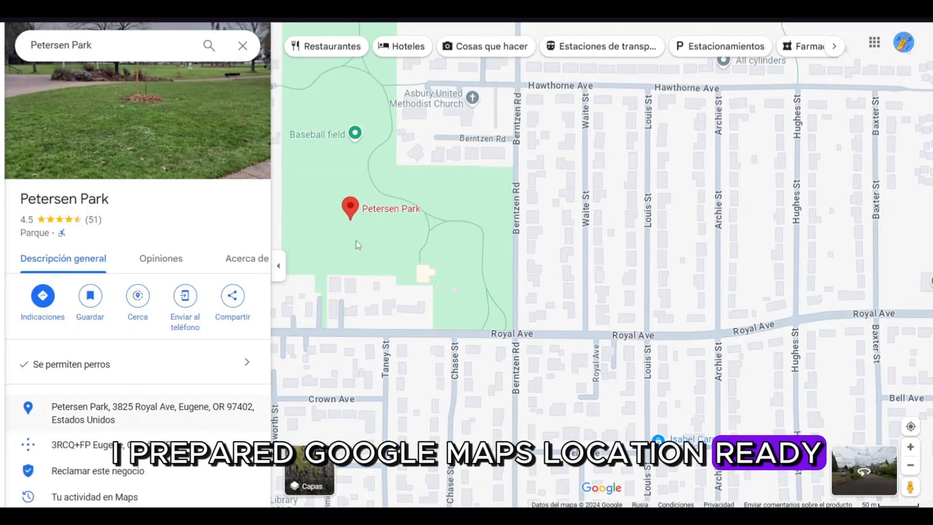
# - Copy Petersen Park's full address from its Google Maps place card
pyautogui.click(247, 407)
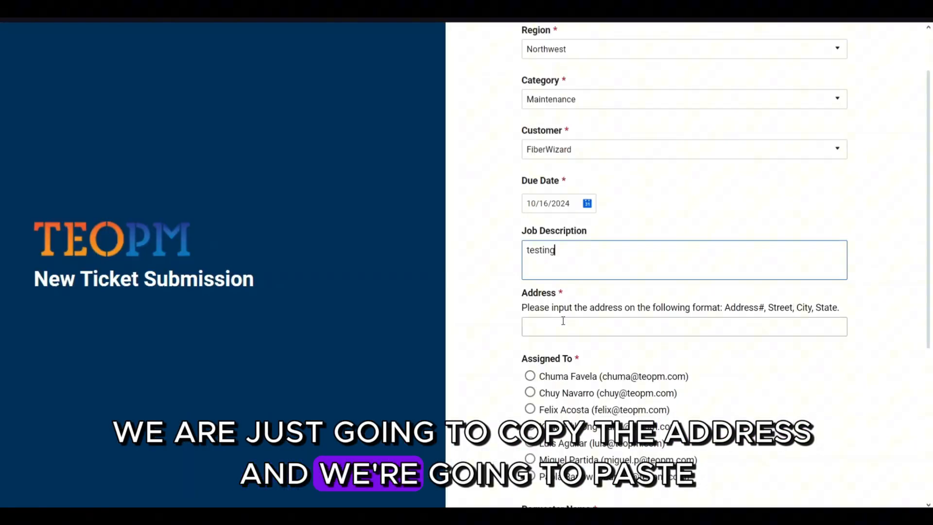
# - Paste the Petersen Park address into the Address field and select an assignee
pyautogui.click(562, 322)
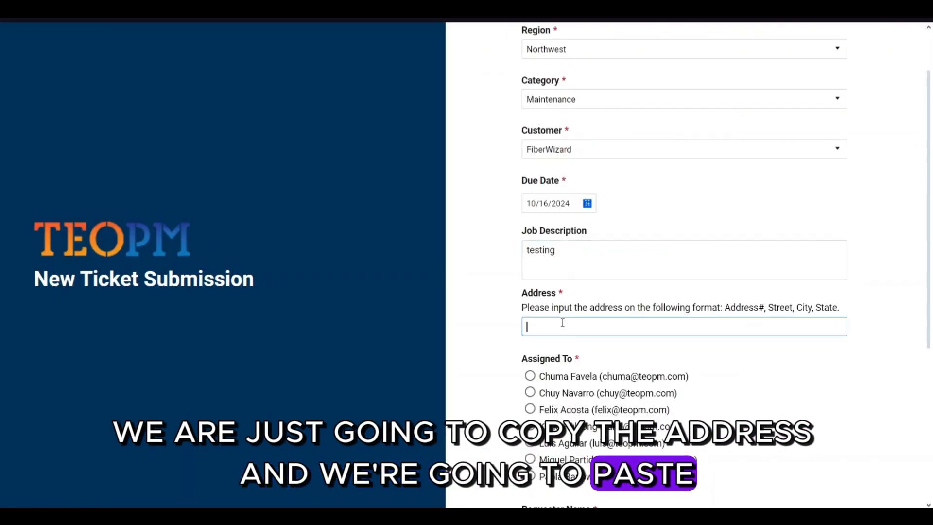
pyautogui.hotkey('ctrl', 'v')
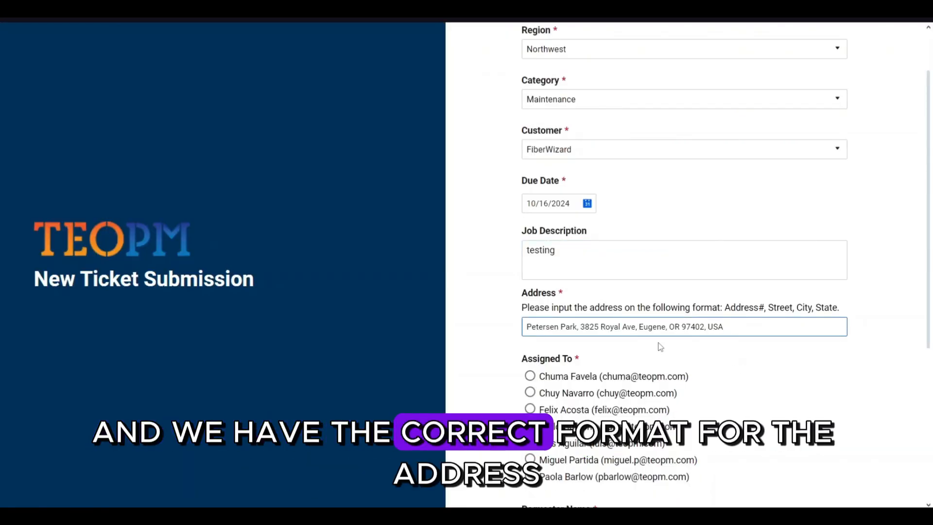
pyautogui.scroll(-5, 660, 346)
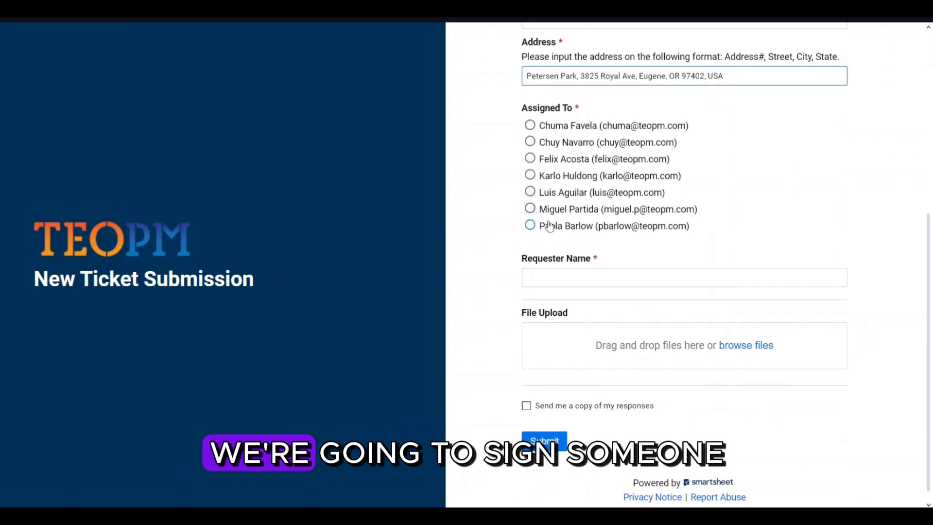
pyautogui.click(530, 141)
# - Fill in the requester's name and submit the ticket
pyautogui.click(549, 275)
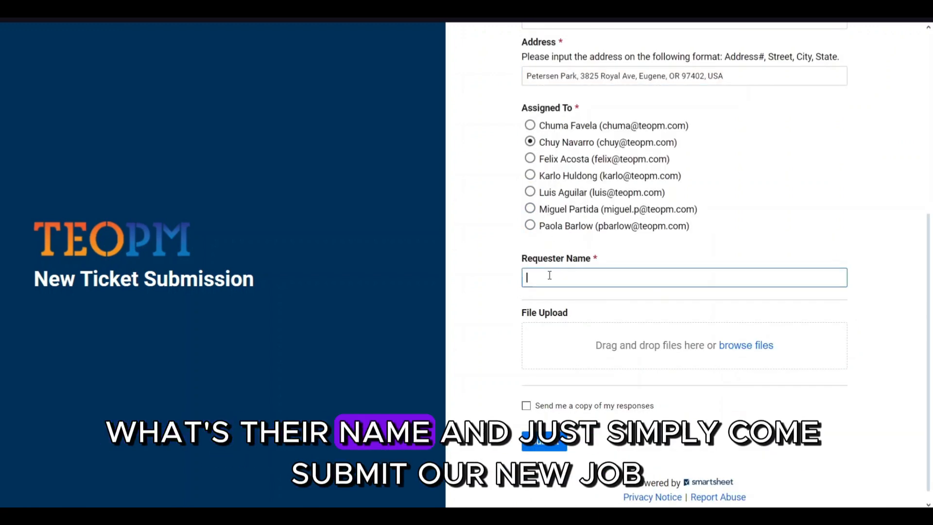
pyautogui.press('Return')
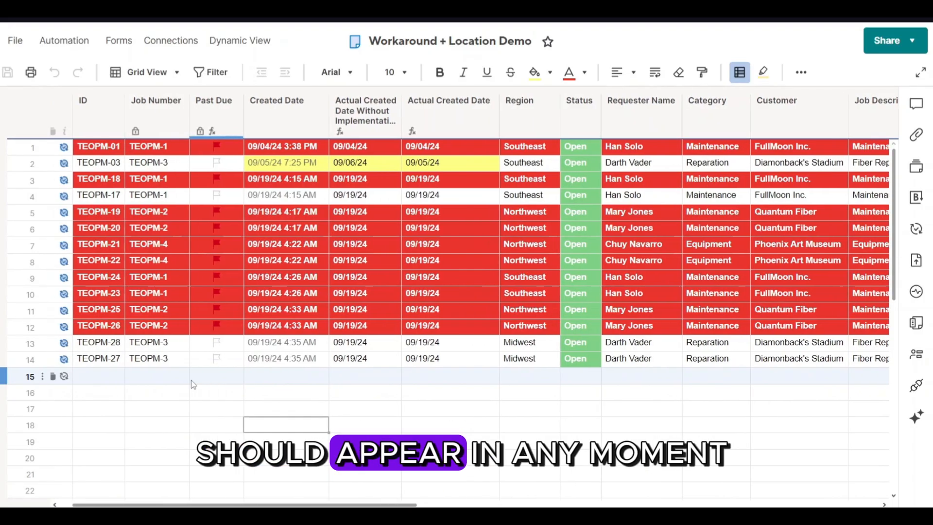
# - Inspect row 15's Address and Location formula to confirm the Petersen Park Google Maps link
pyautogui.hscroll(1, 192, 383)
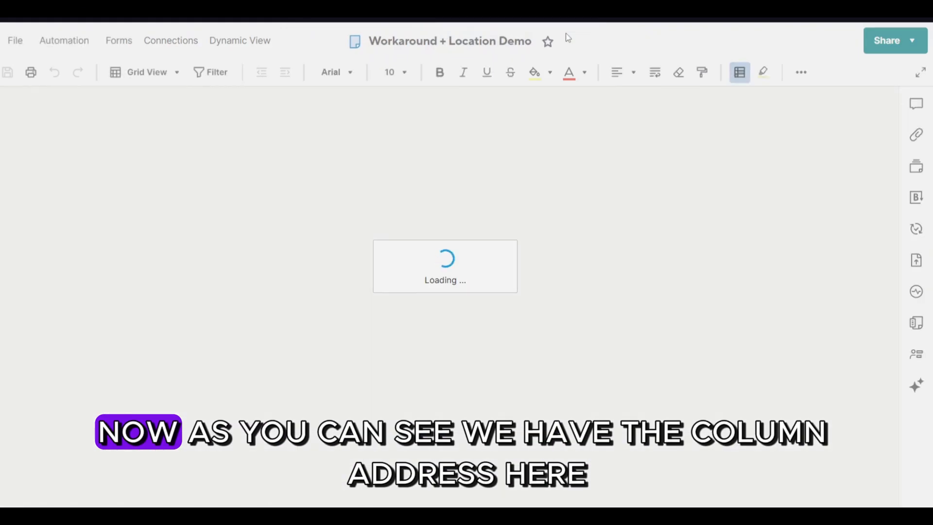
pyautogui.hscroll(5, 381, 398)
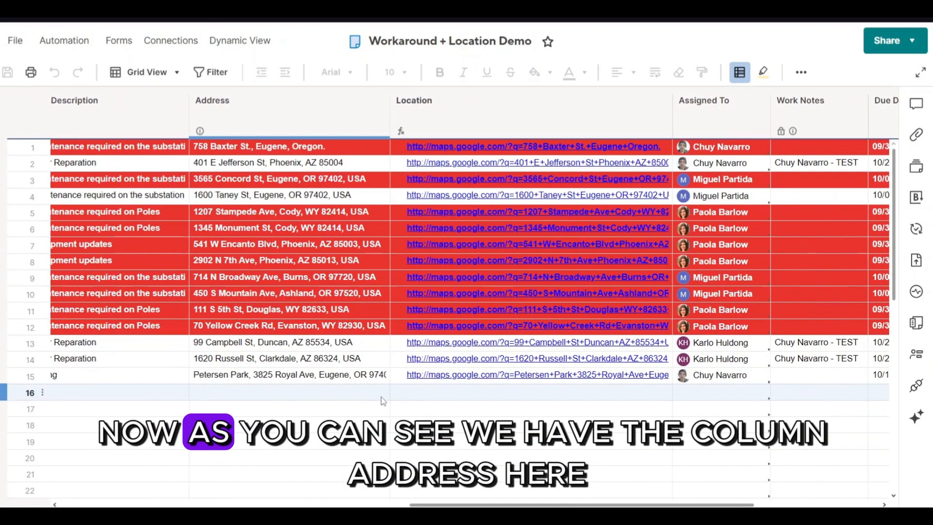
pyautogui.hscroll(1, 381, 396)
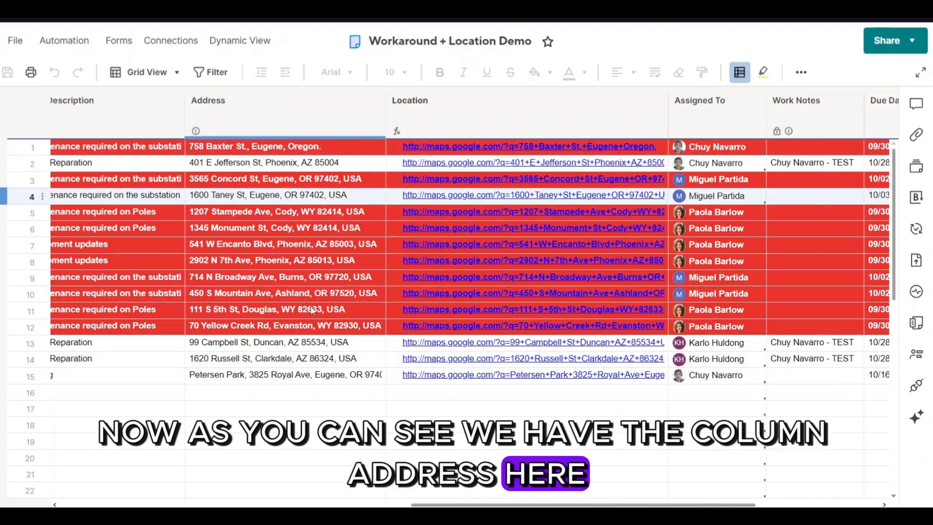
pyautogui.click(204, 381)
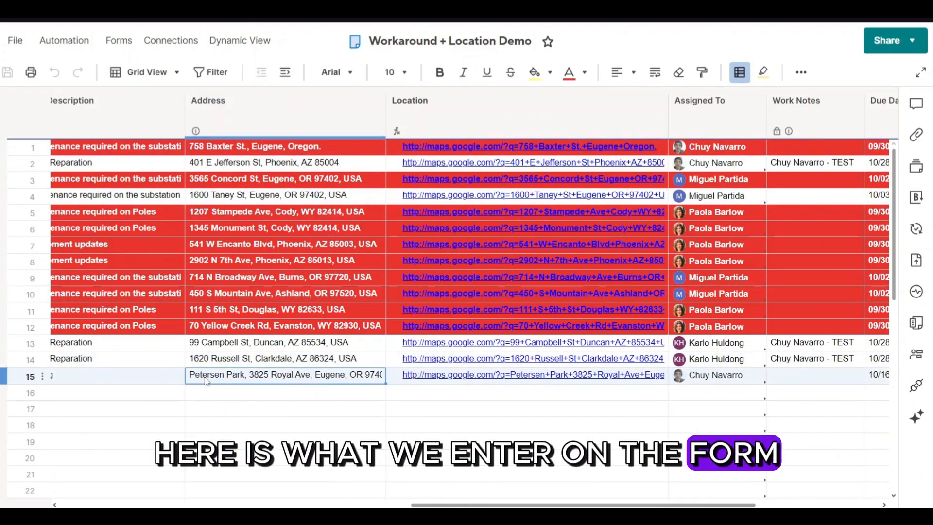
pyautogui.hscroll(3, 275, 382)
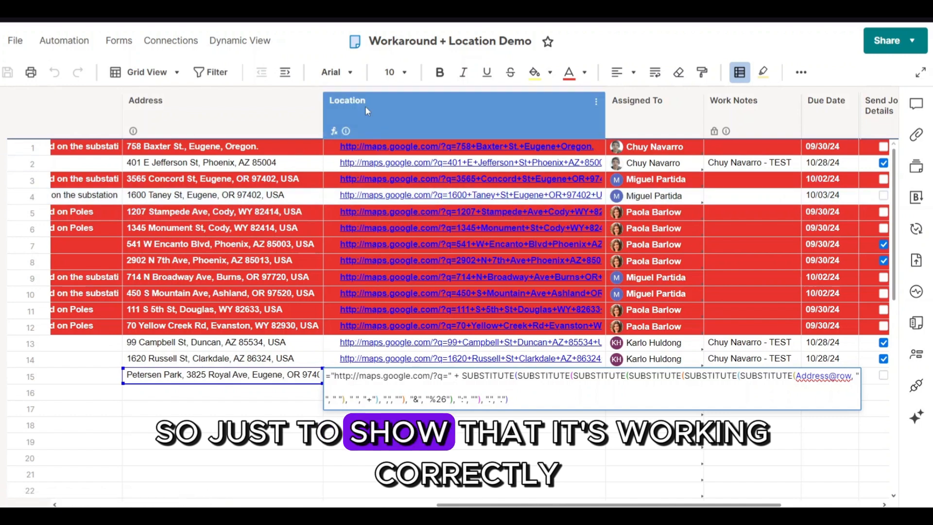
pyautogui.press('Return')
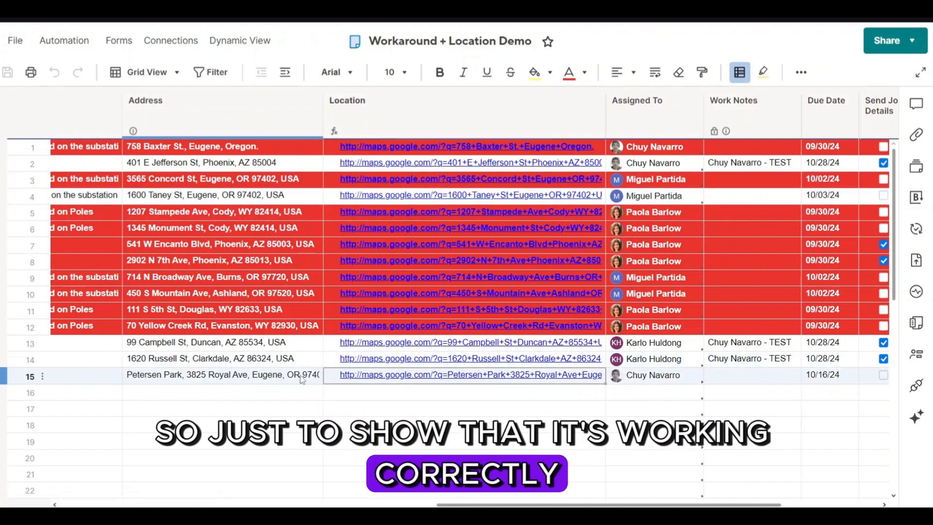
pyautogui.click(383, 377)
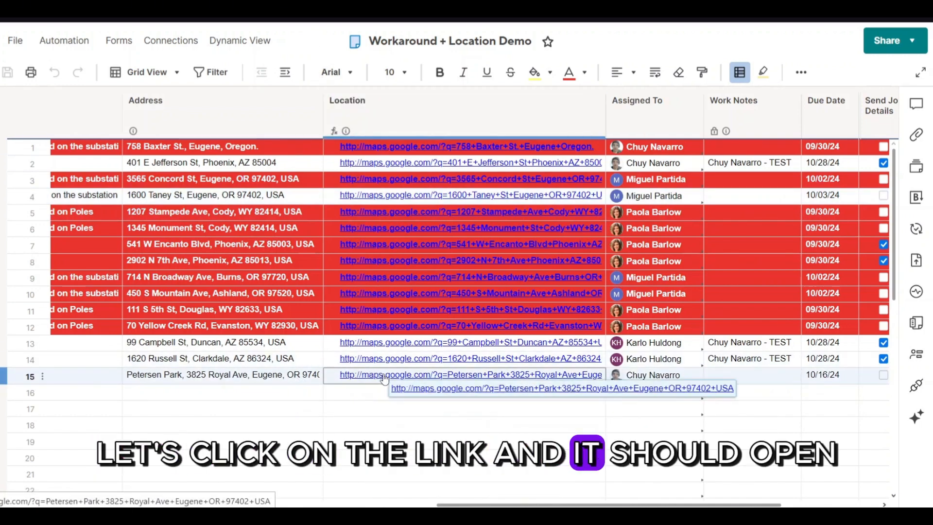
# - Follow row 15's Location link and zoom in on the Petersen Park pin in Google Maps
pyautogui.click(384, 378)
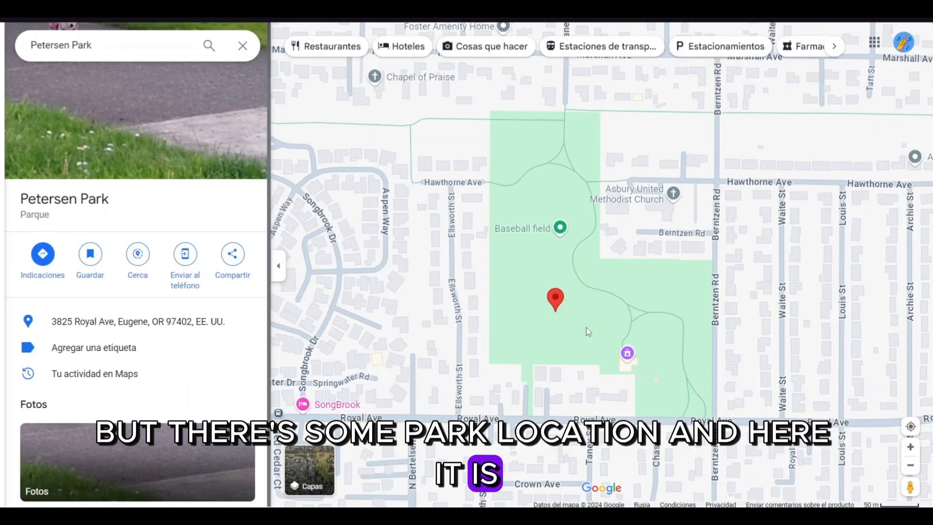
pyautogui.scroll(2, 514, 302)
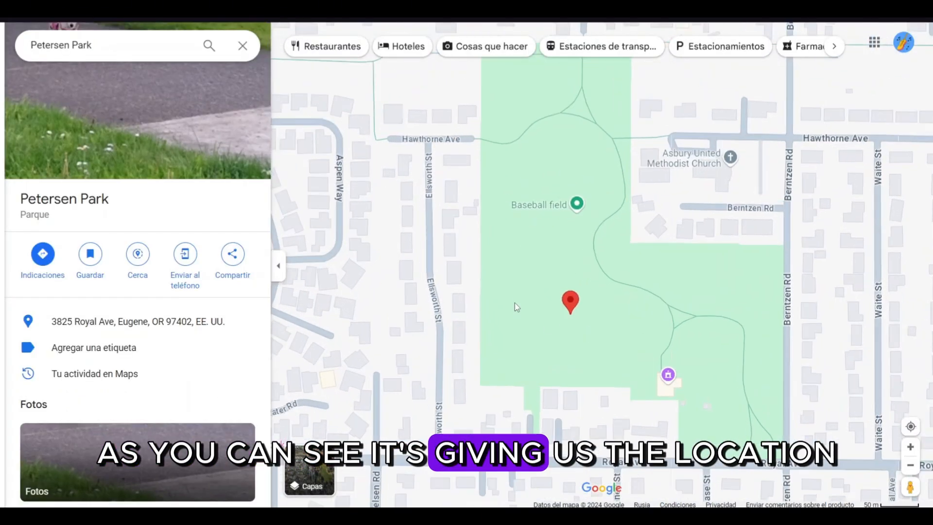